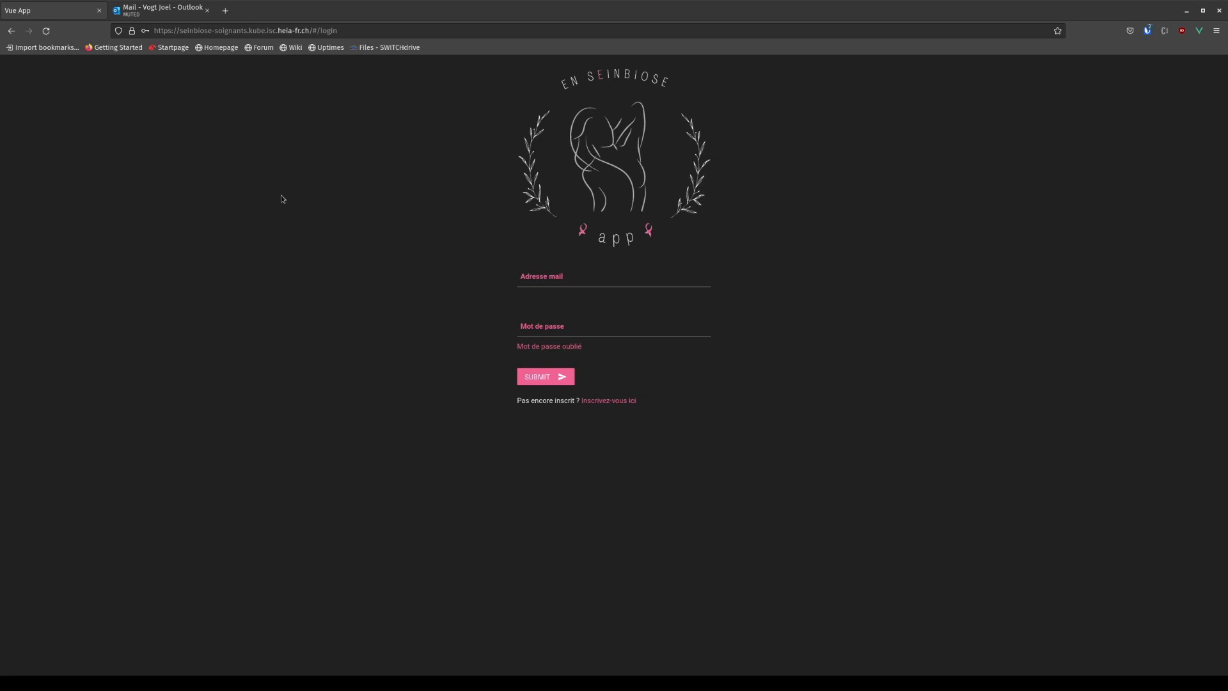
# Open the 'Inscrivez-vous ici' caregiver registration form from the En Seinbiose login page.
pyautogui.moveTo(154, 30); pyautogui.dragTo(310, 31)
pyautogui.click(318, 262)
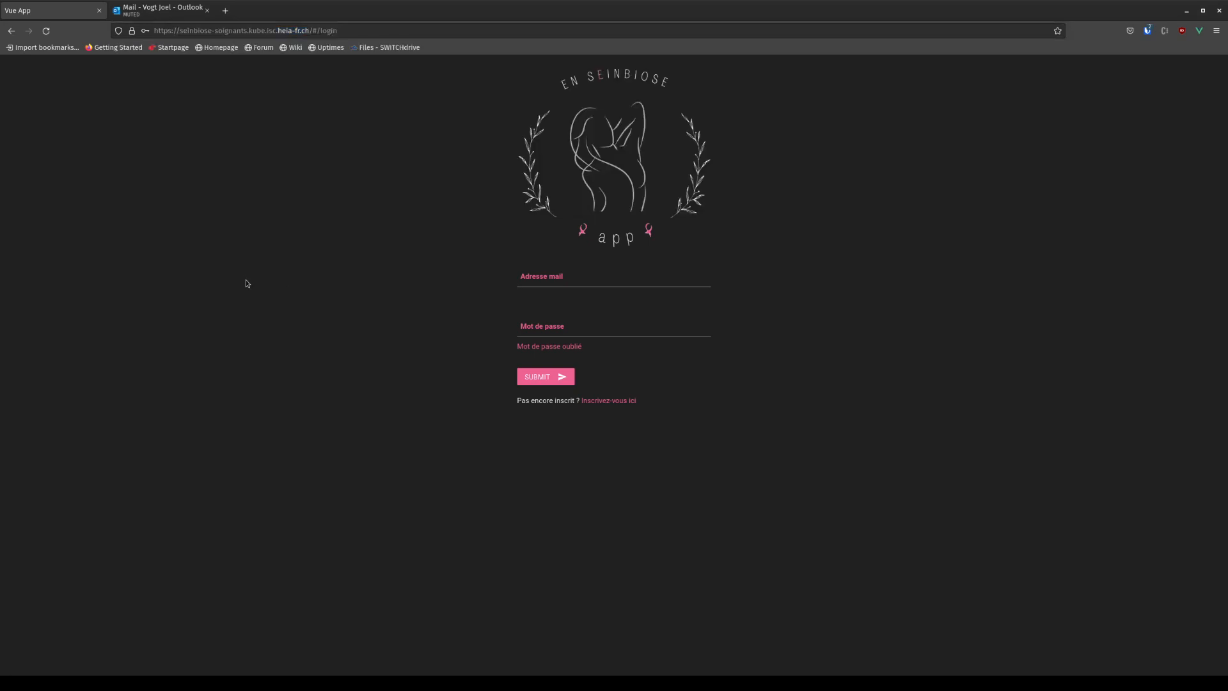
pyautogui.click(600, 402)
# Fill in the caregiver's first name, last name, e-mail address and matching password.
pyautogui.click(438, 284)
pyautogui.press('Tab')
pyautogui.press('Tab')
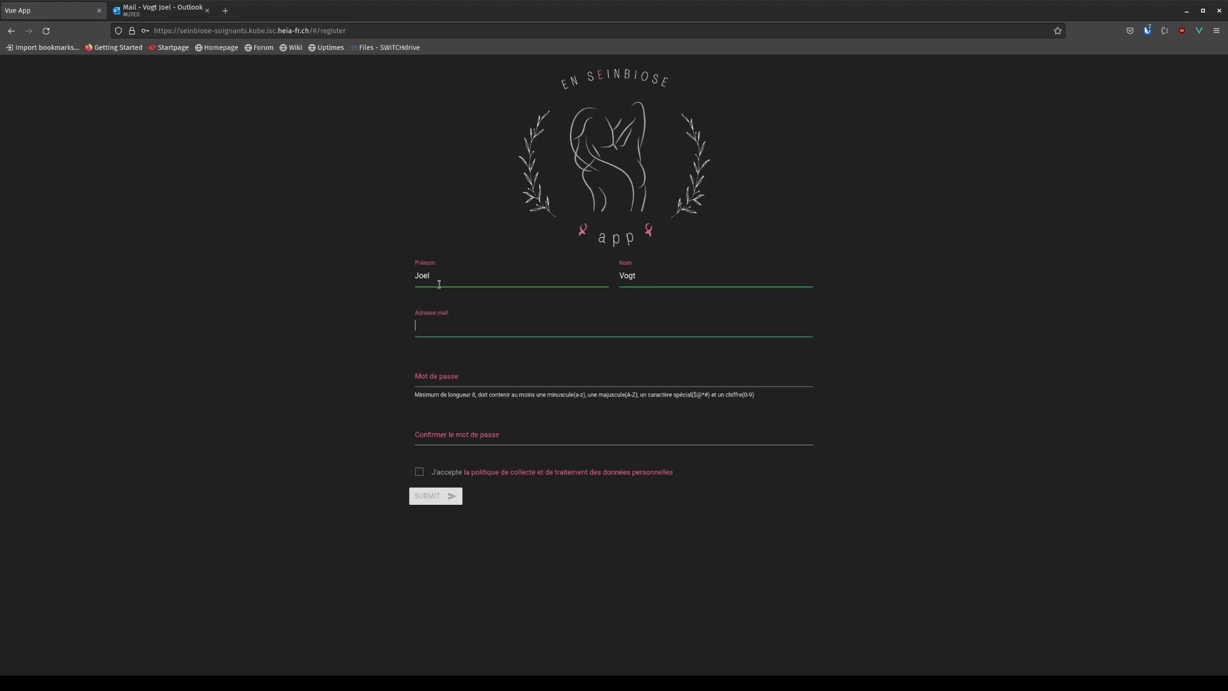
pyautogui.press('Tab')
pyautogui.write('•••••')
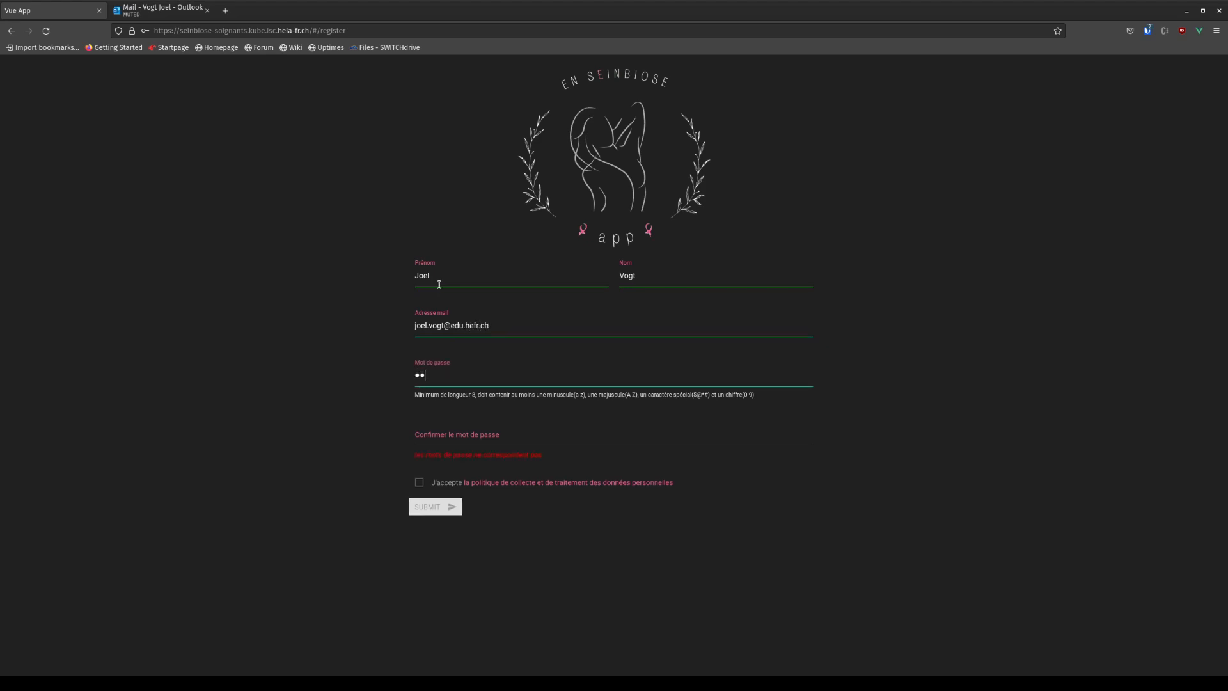
pyautogui.write('•••••••••••••••••')
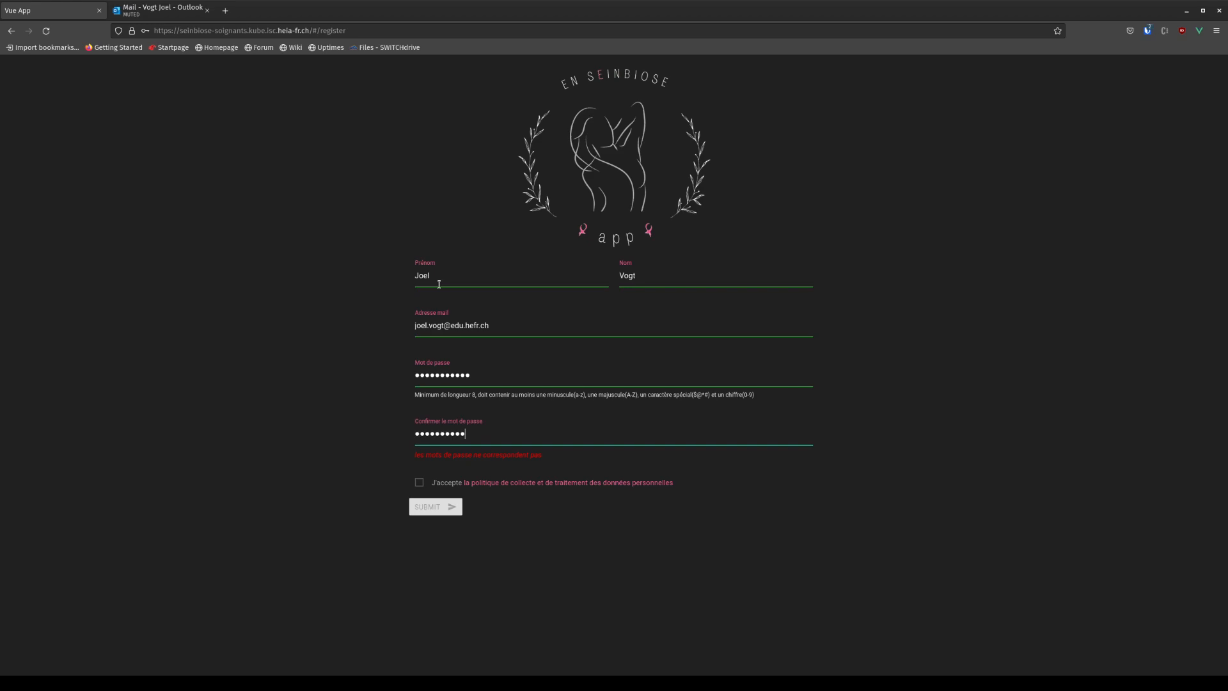
# Accept the personal data policy and acknowledge the registration confirmation with COMPRIS!
pyautogui.click(419, 472)
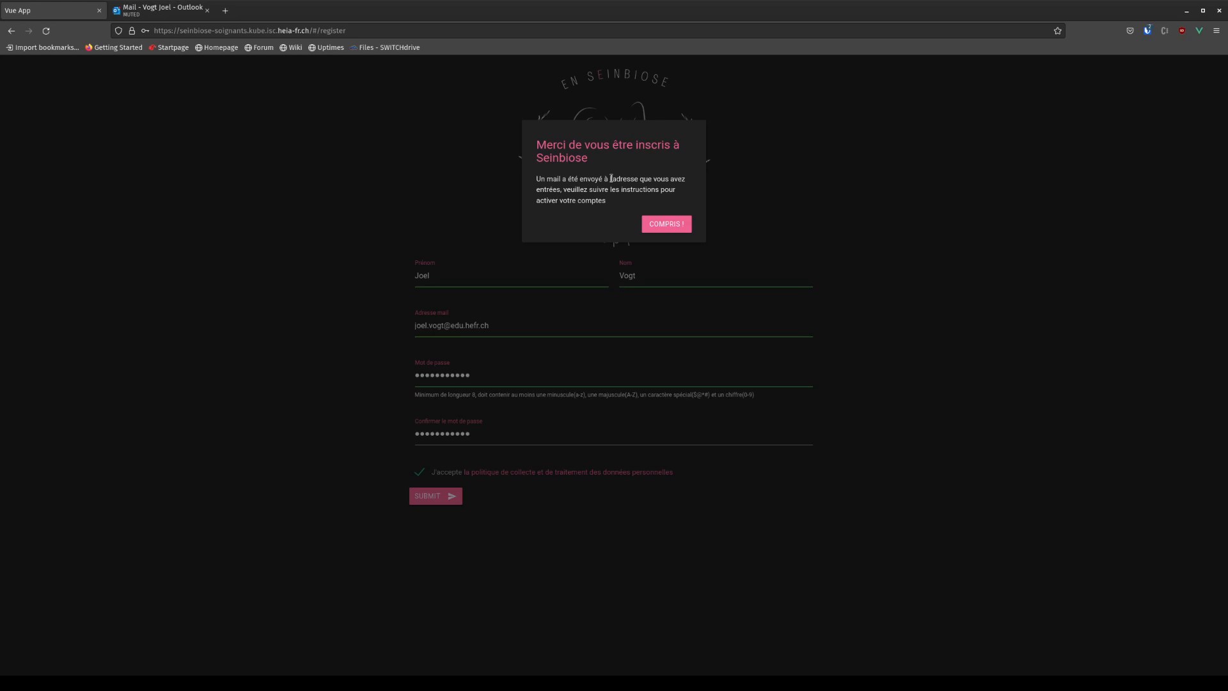
pyautogui.click(663, 226)
pyautogui.click(142, 7)
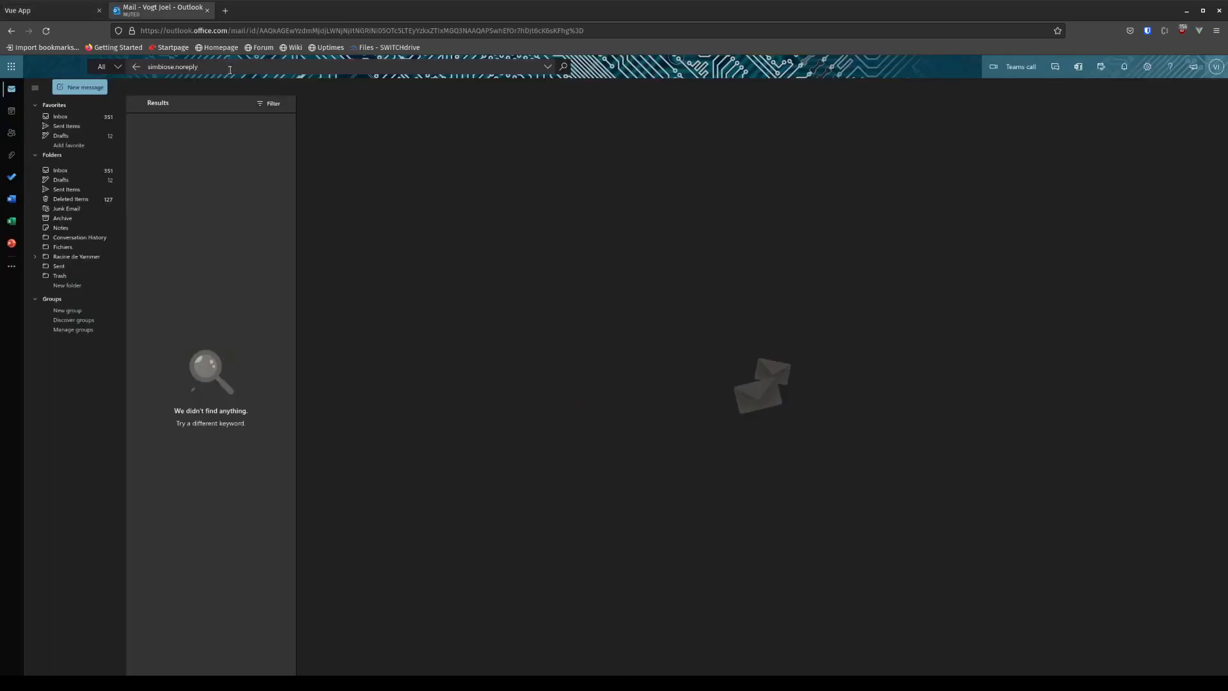
# Search the Outlook mailbox for the seinbiose noreply sender.
pyautogui.click(158, 67)
pyautogui.press('BackSpace')
pyautogui.press('BackSpace')
pyautogui.write('ein')
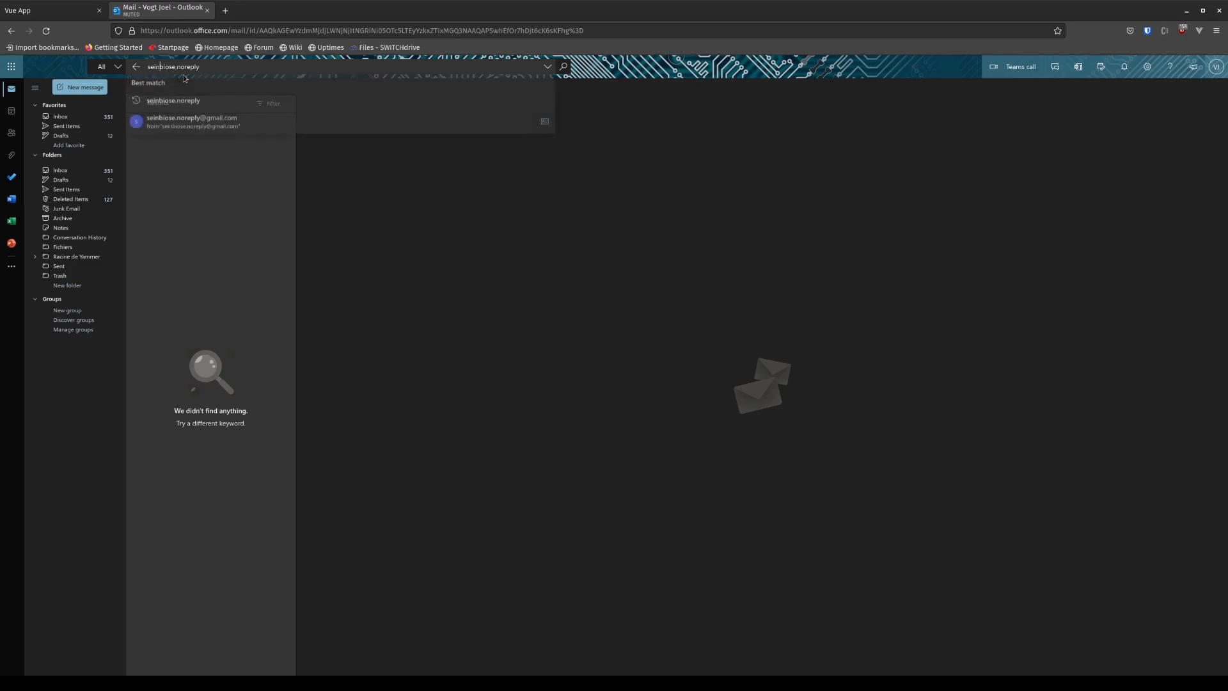
pyautogui.press('Return')
# Open 'Confirmation de votre adresse mail' and follow its account activation link.
pyautogui.click(188, 170)
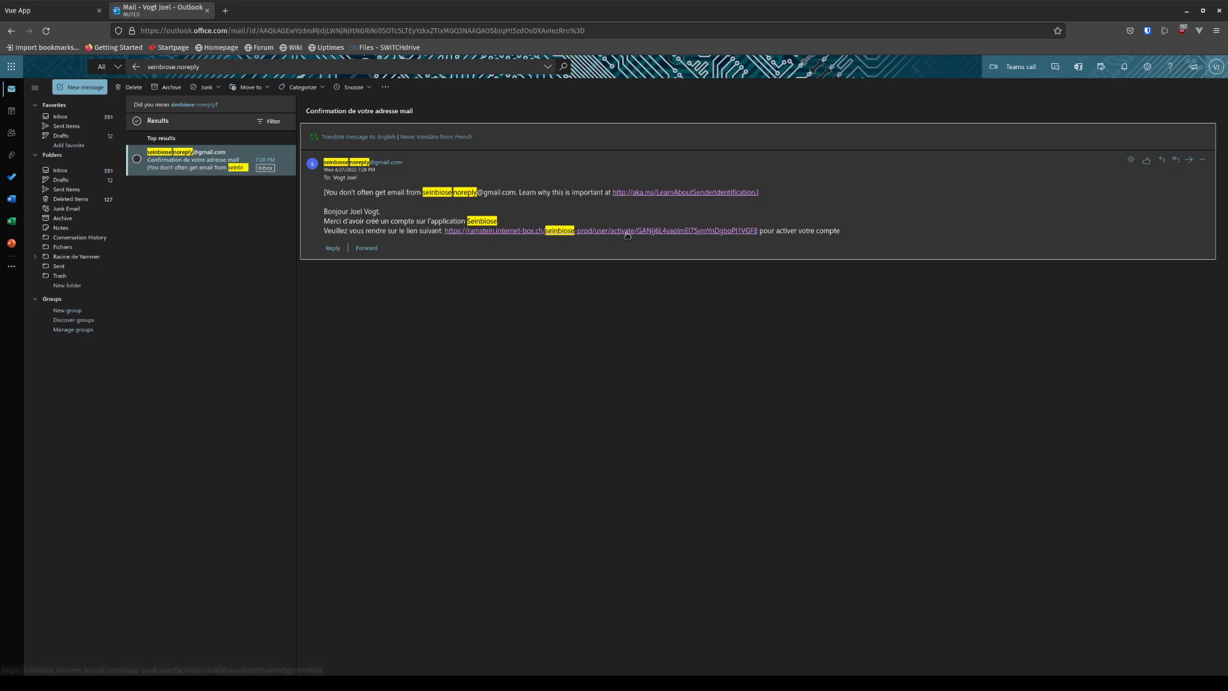
pyautogui.click(681, 234)
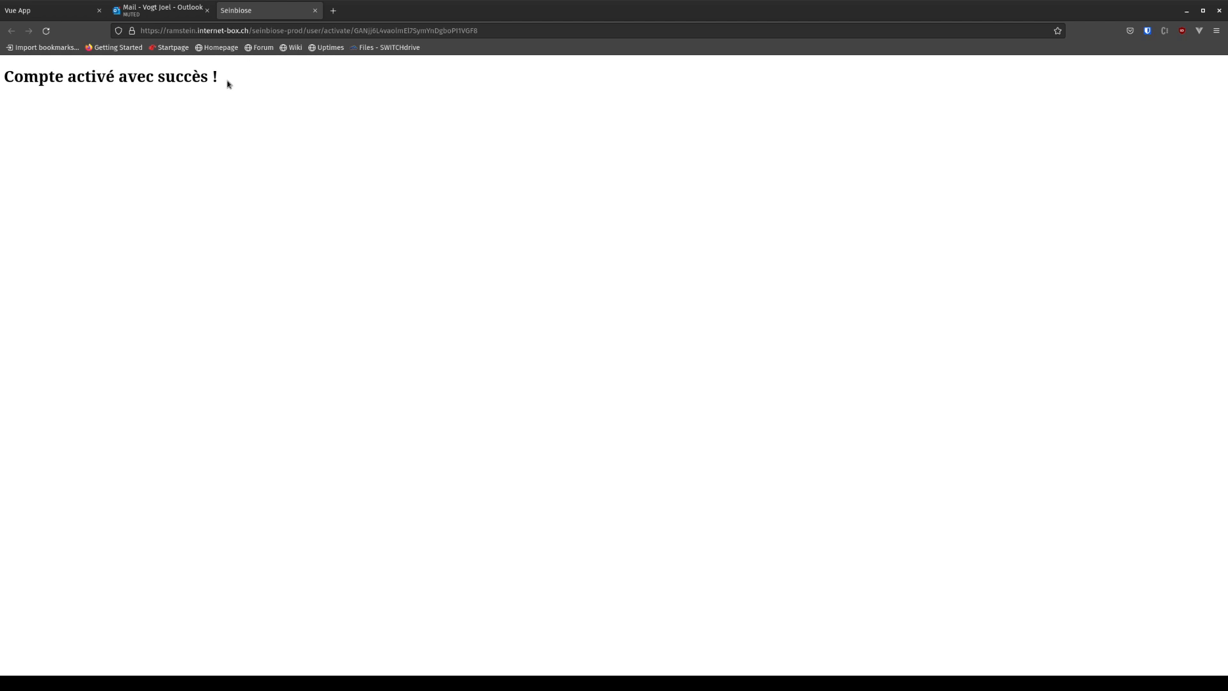
pyautogui.click(29, 12)
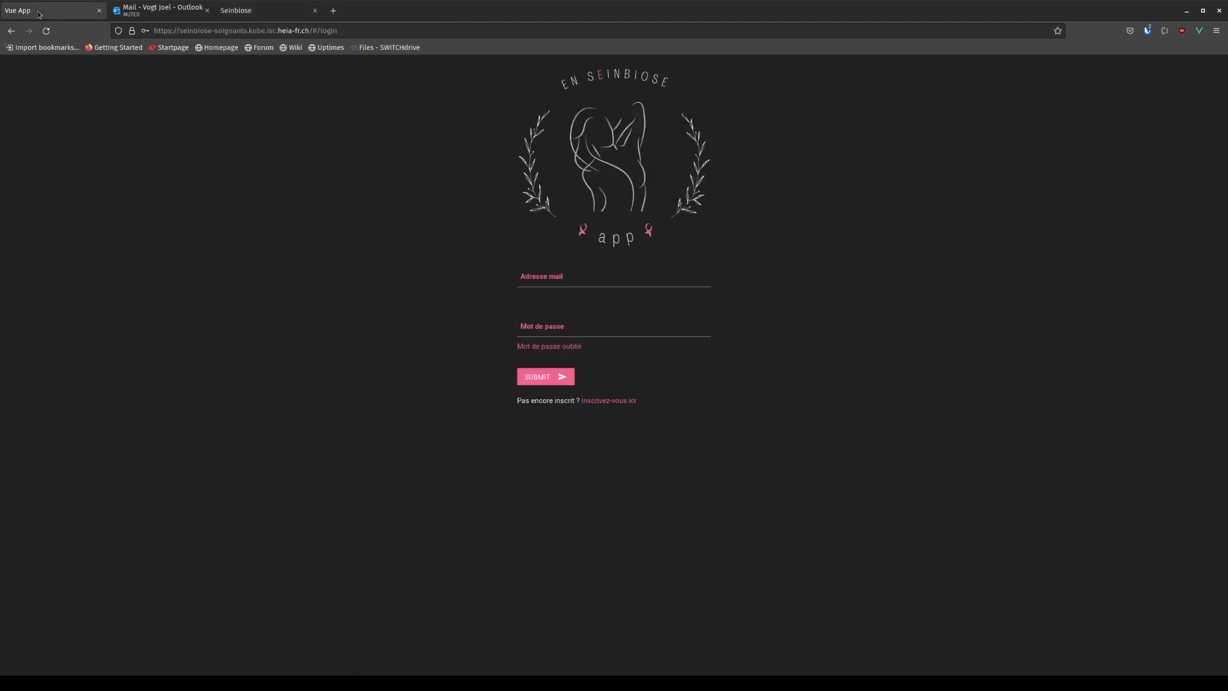
# Log in with the new caregiver's e-mail address and password.
pyautogui.click(532, 283)
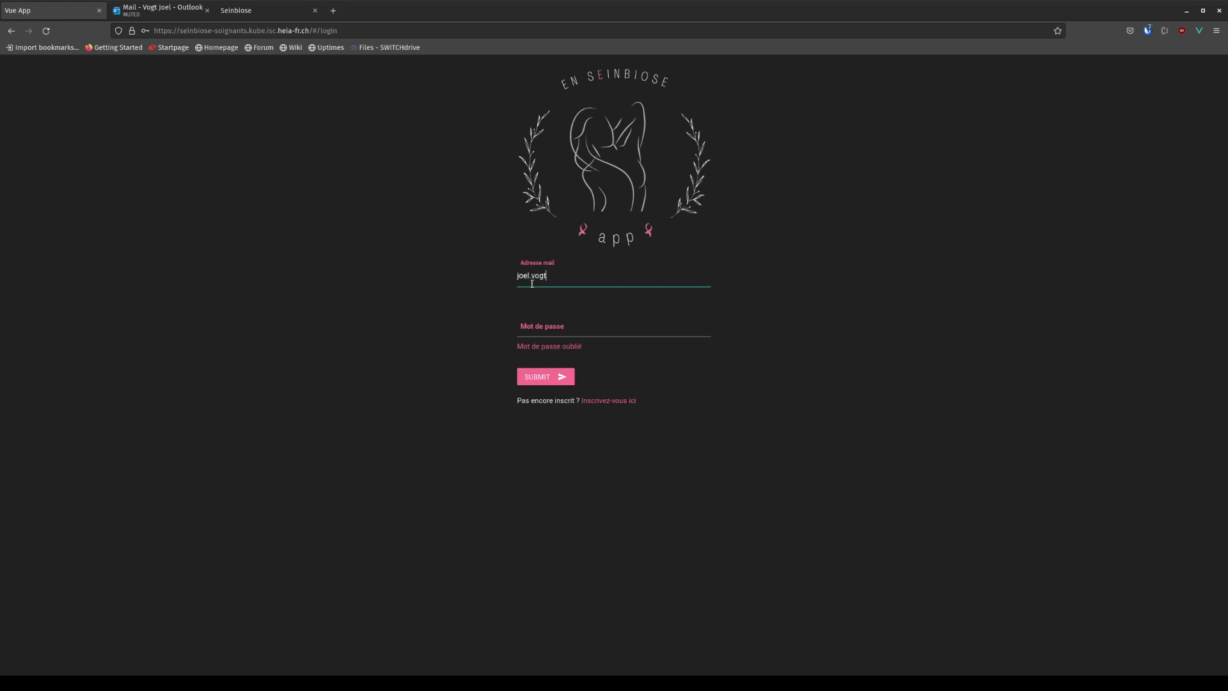
pyautogui.click(541, 334)
pyautogui.write('****')
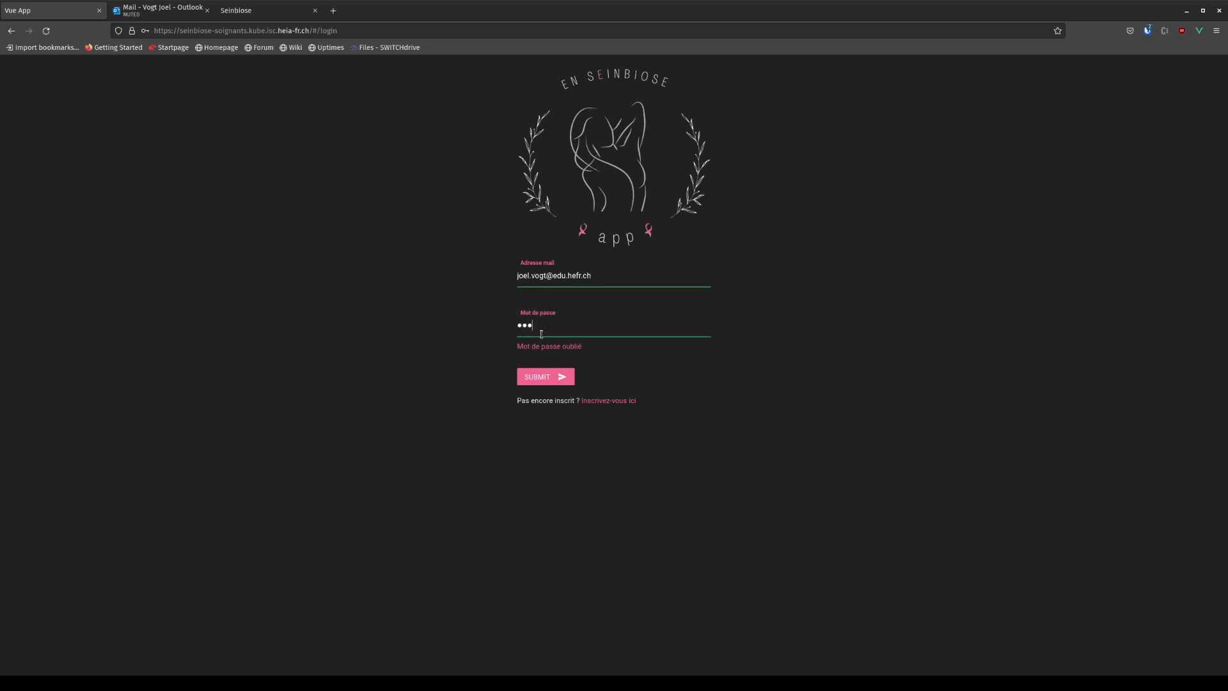
pyautogui.write('*******')
pyautogui.click(535, 383)
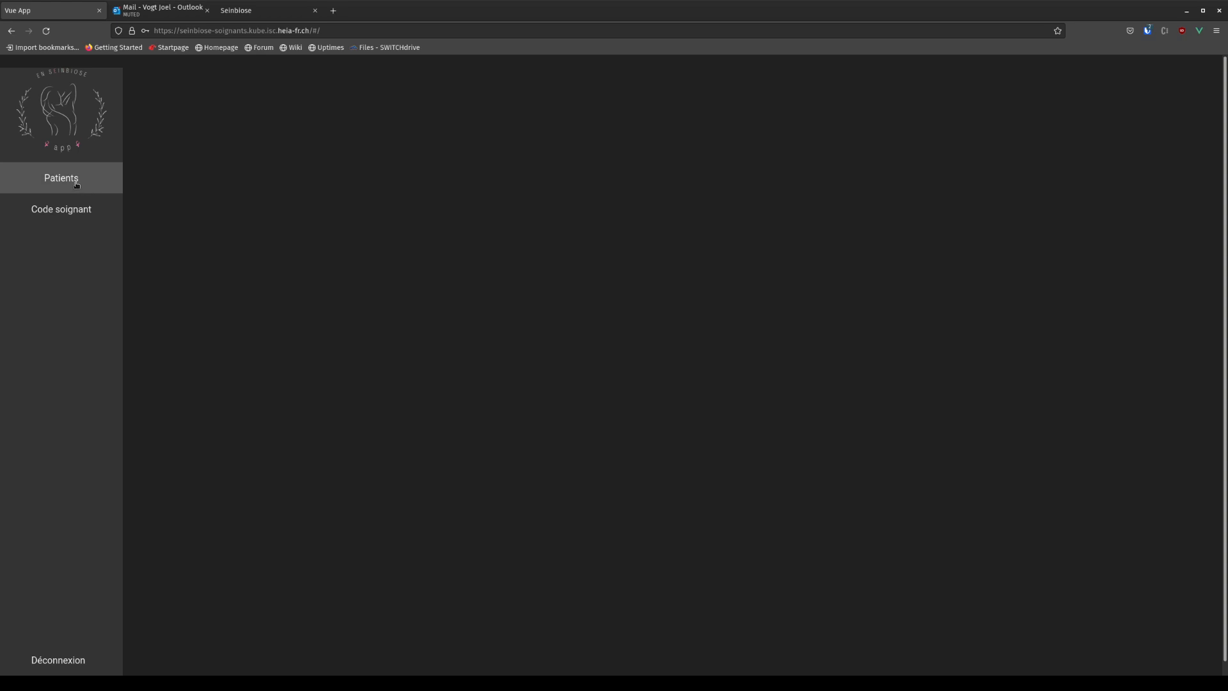
# View the empty Patients list, then display the Code soignant caregiver code.
pyautogui.click(102, 185)
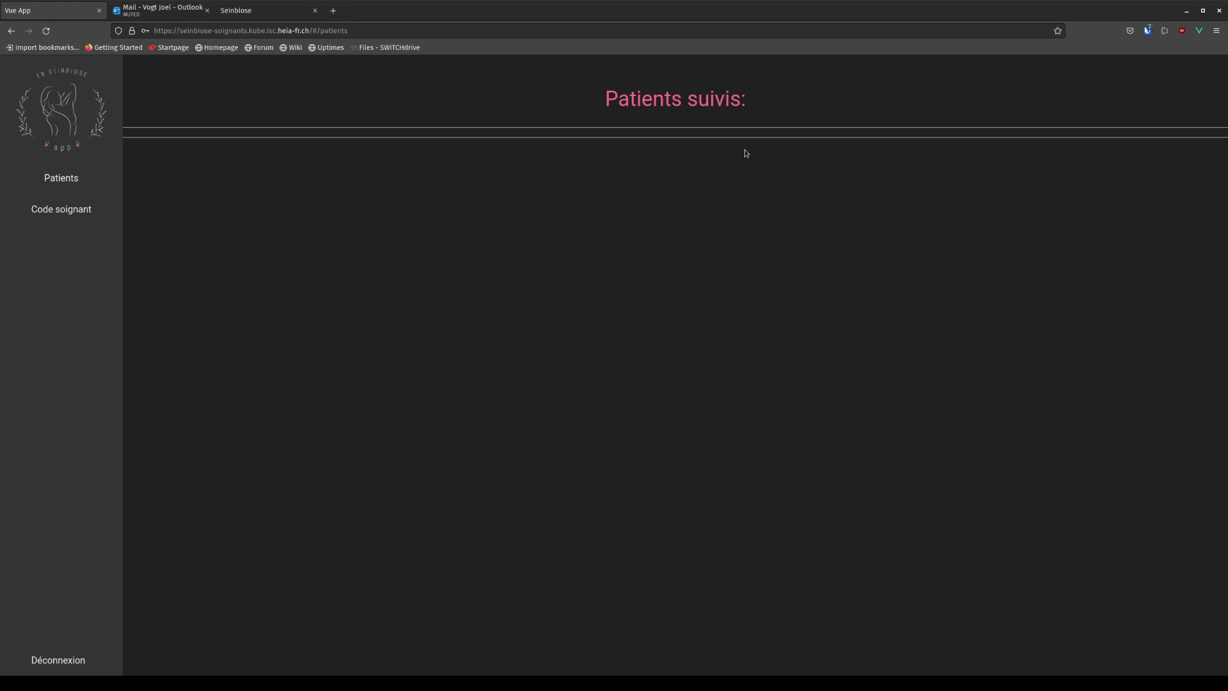
pyautogui.click(64, 214)
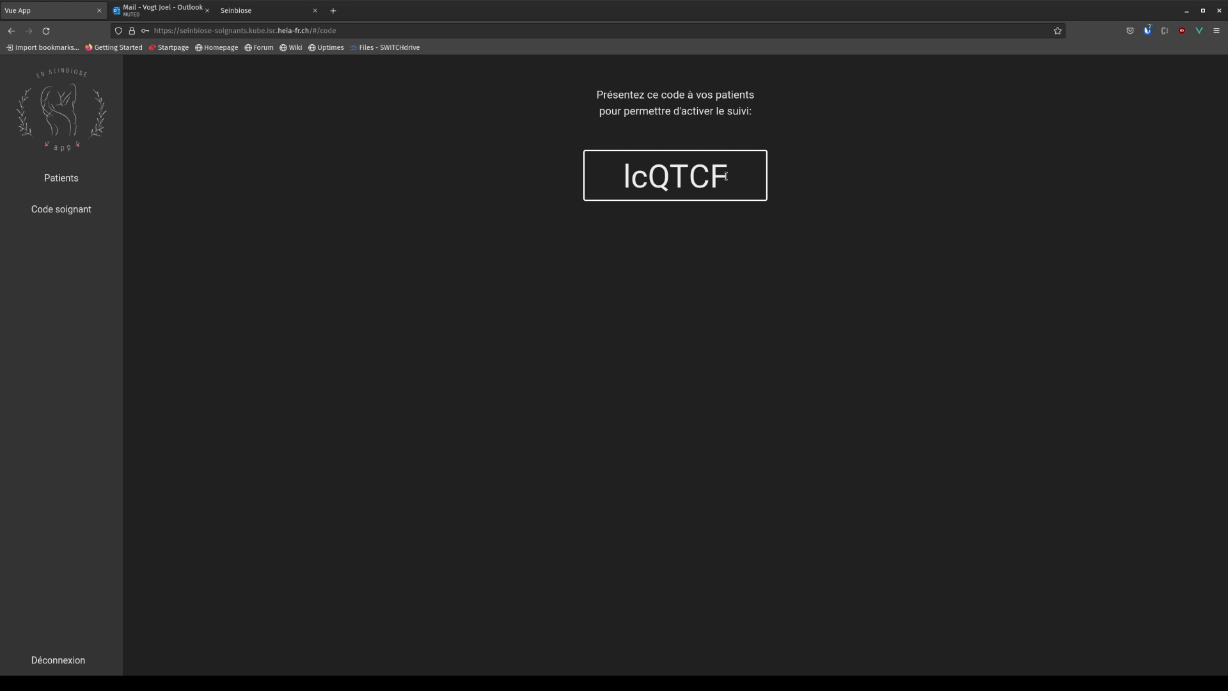
pyautogui.moveTo(726, 177); pyautogui.dragTo(622, 177)
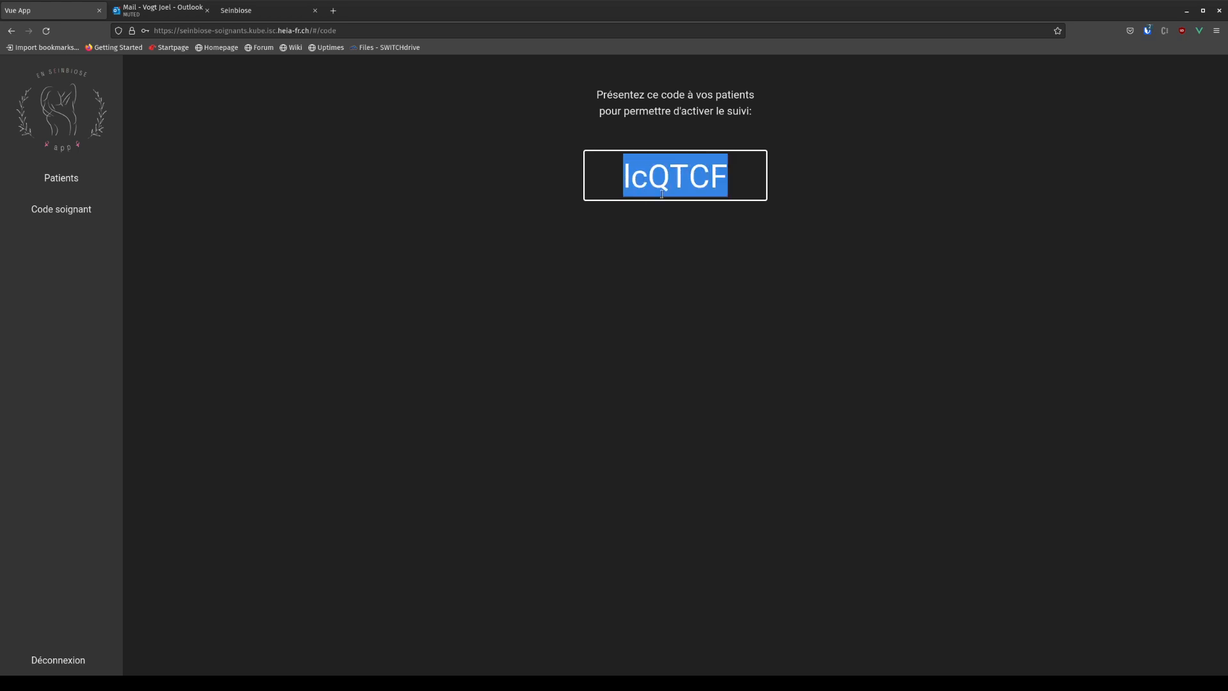
pyautogui.click(731, 176)
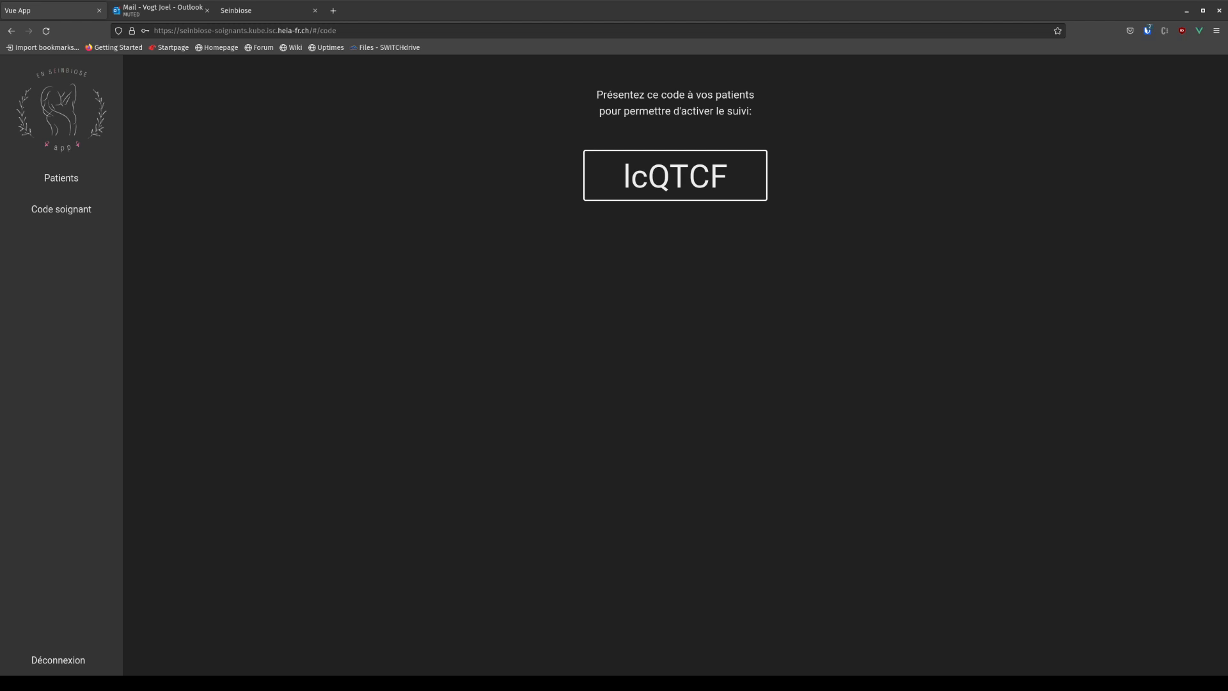
# Open the followed patient's symptom charts and switch Nausée through 7 days, 14 days, then 1 month.
pyautogui.click(77, 183)
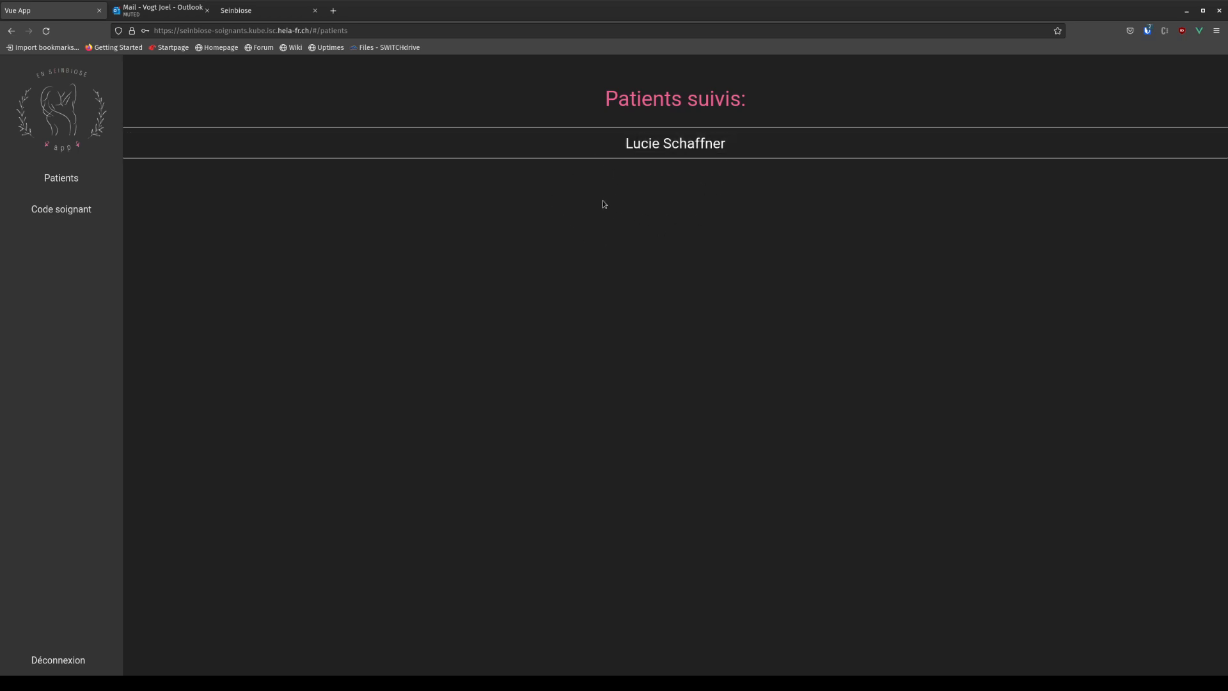
pyautogui.click(658, 147)
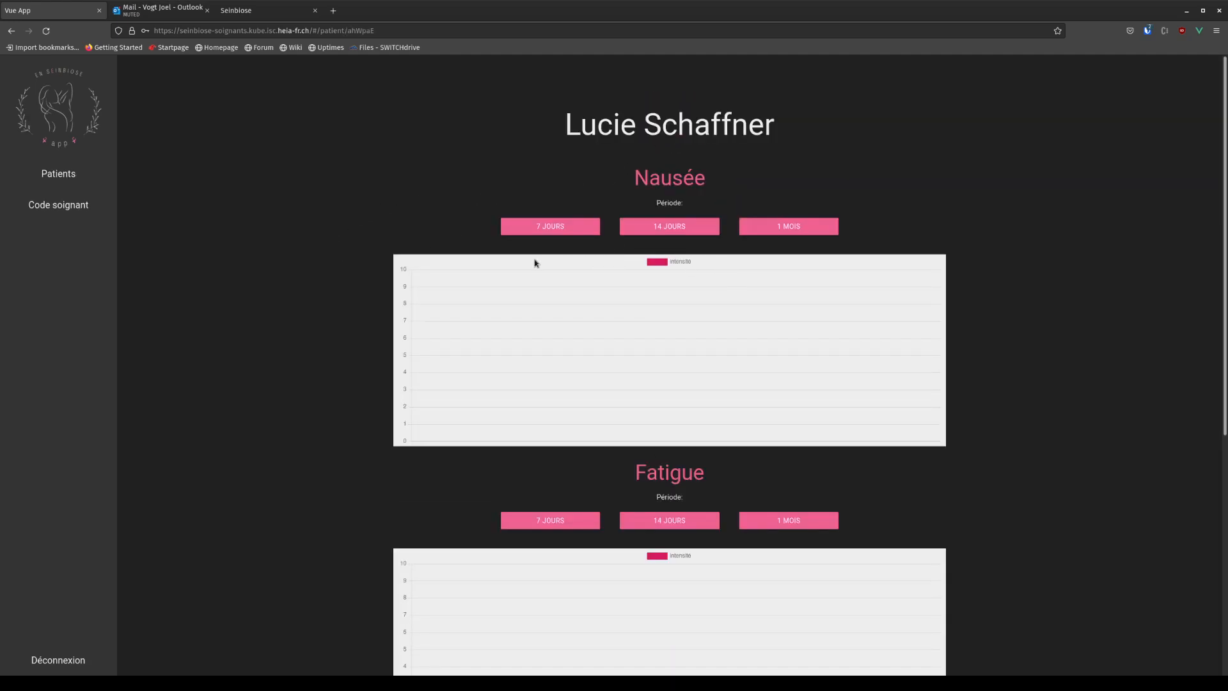
pyautogui.scroll(-4, 406, 269)
pyautogui.scroll(4, 402, 266)
pyautogui.click(550, 226)
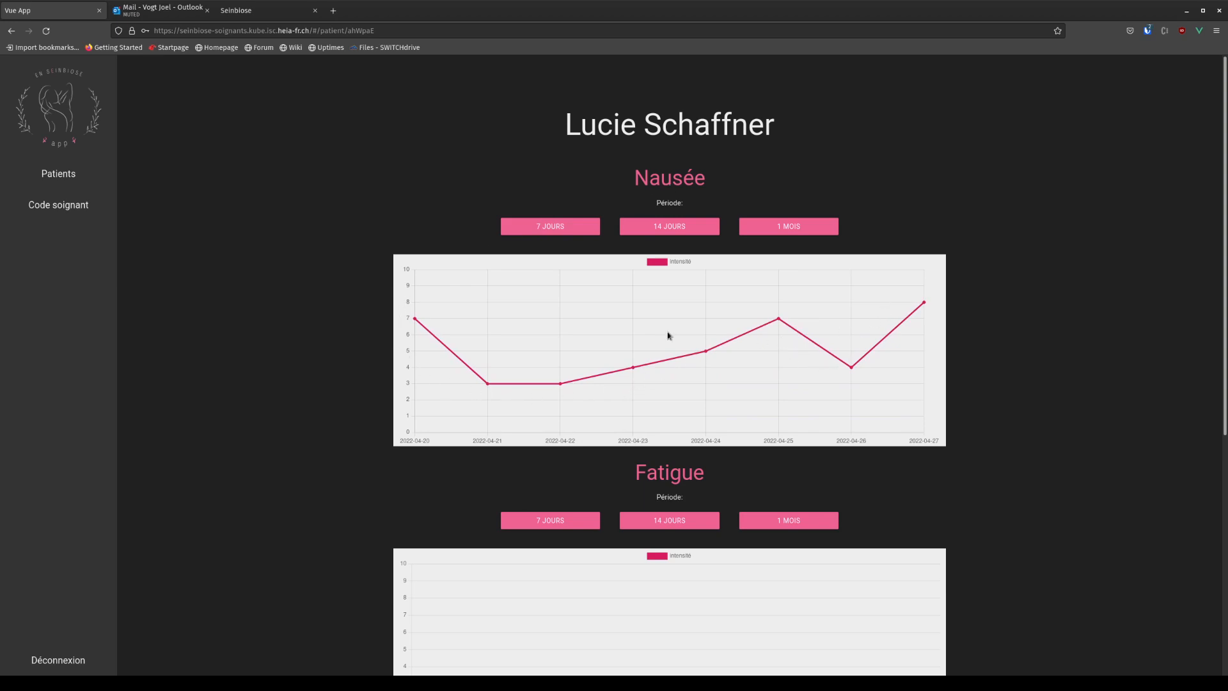
pyautogui.click(709, 226)
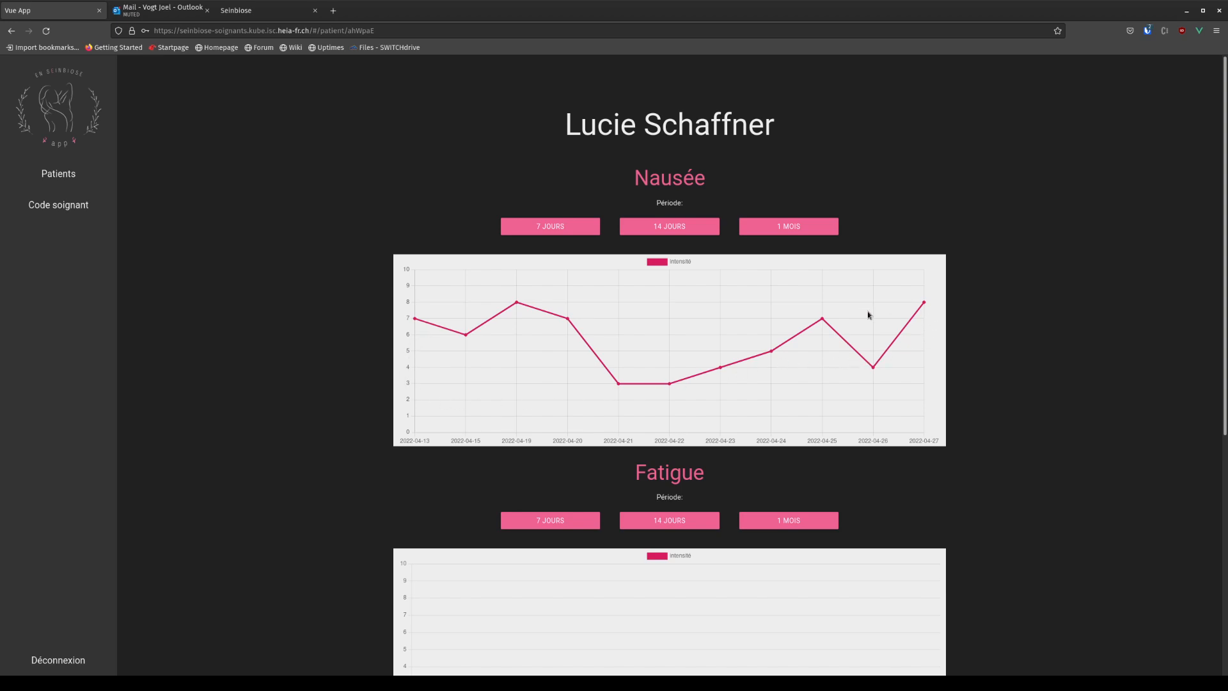
pyautogui.click(781, 228)
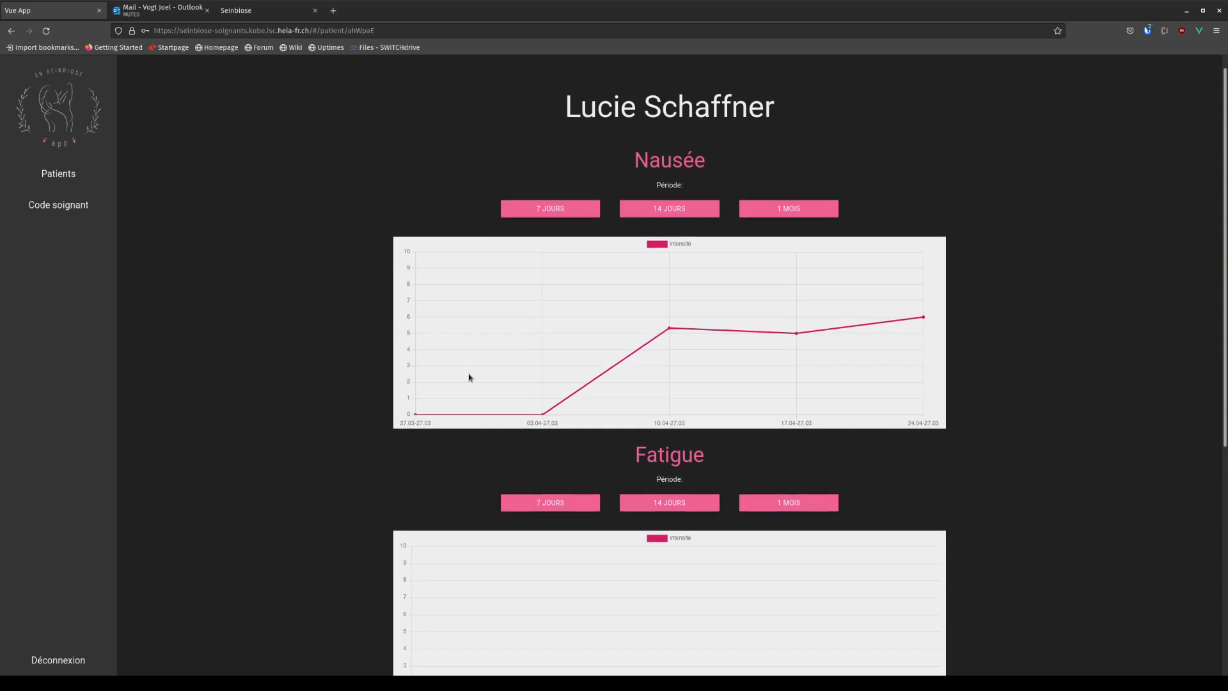
# Show the Fatigue chart over 7 days, then 14 days.
pyautogui.scroll(-4, 505, 338)
pyautogui.click(539, 258)
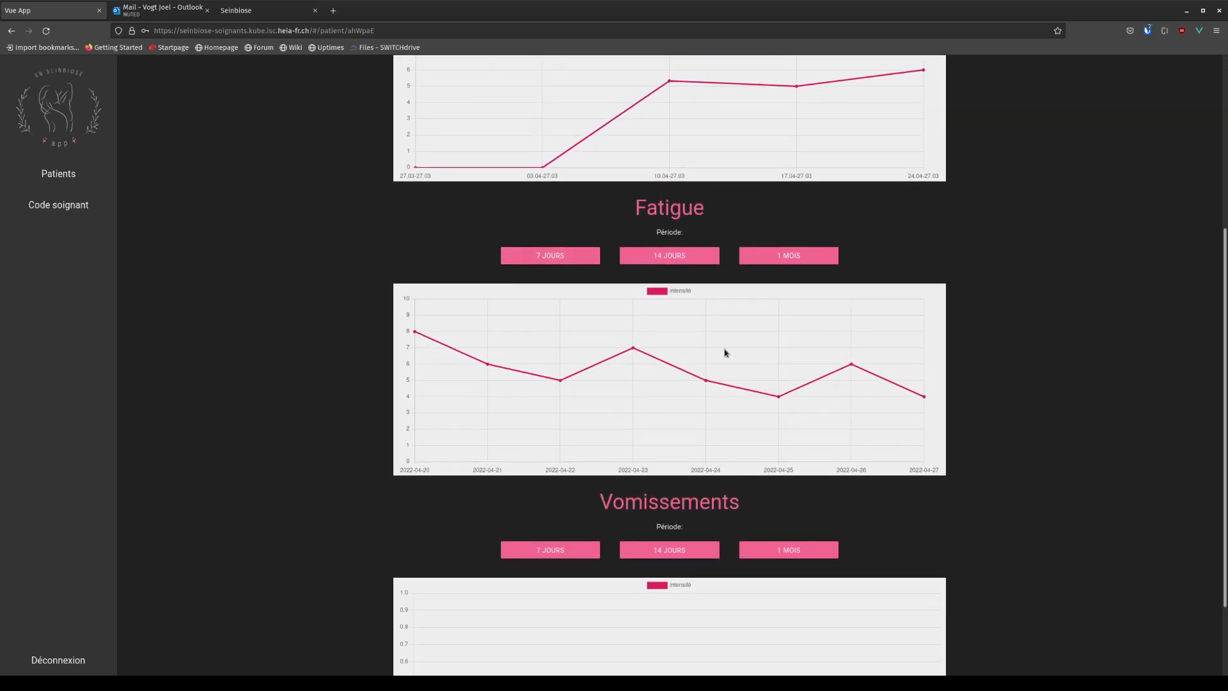
pyautogui.scroll(3, 665, 255)
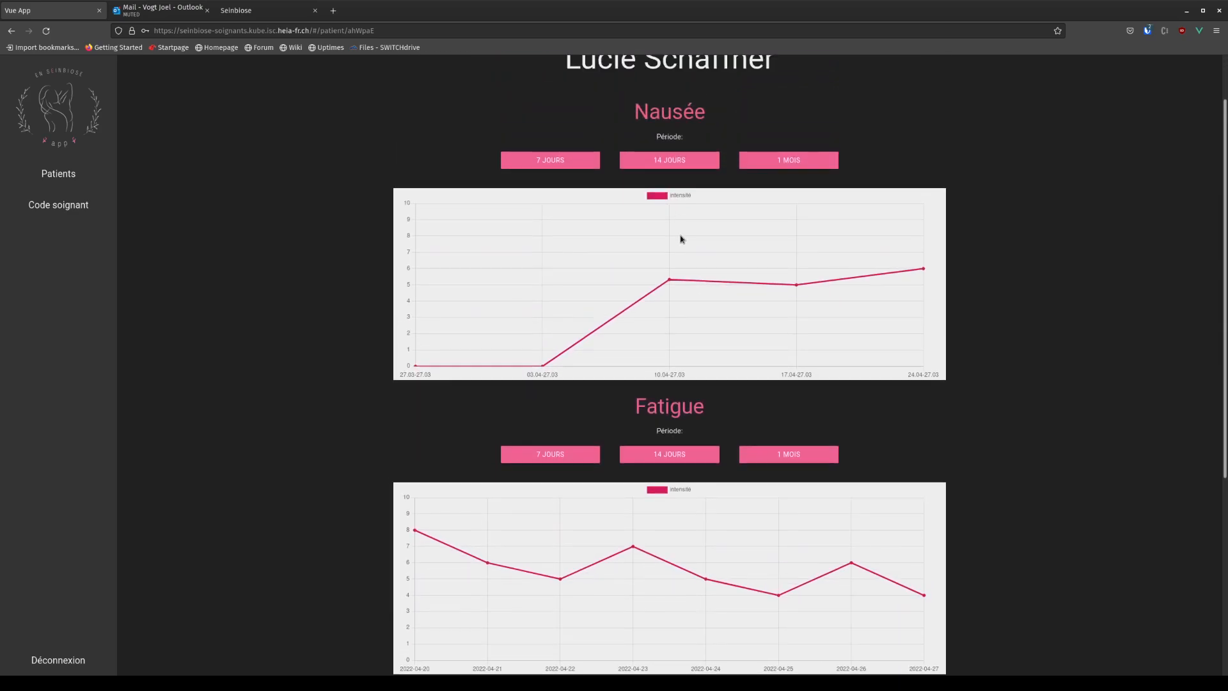
pyautogui.scroll(-3, 682, 235)
pyautogui.click(654, 258)
# Show the Vomissements chart over 7 days, 14 days, then 1 month.
pyautogui.scroll(-2, 633, 409)
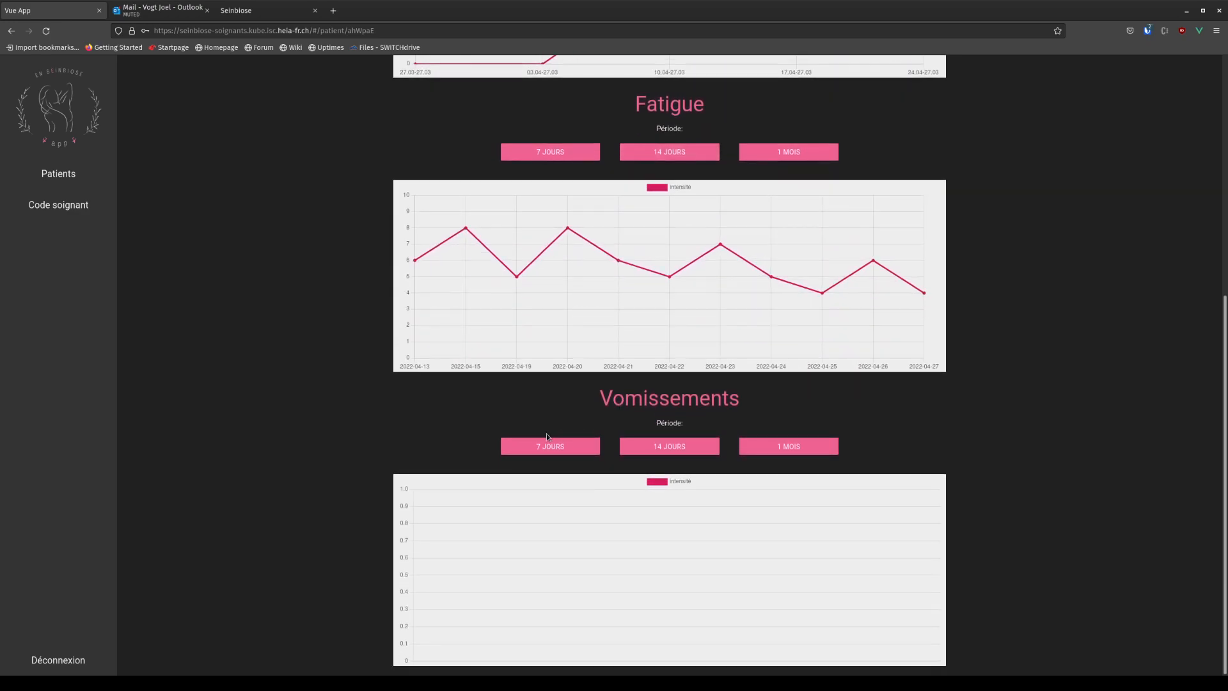
pyautogui.click(560, 445)
pyautogui.click(667, 445)
pyautogui.click(790, 446)
# Log out of the caregiver account with Déconnexion.
pyautogui.scroll(5, 335, 436)
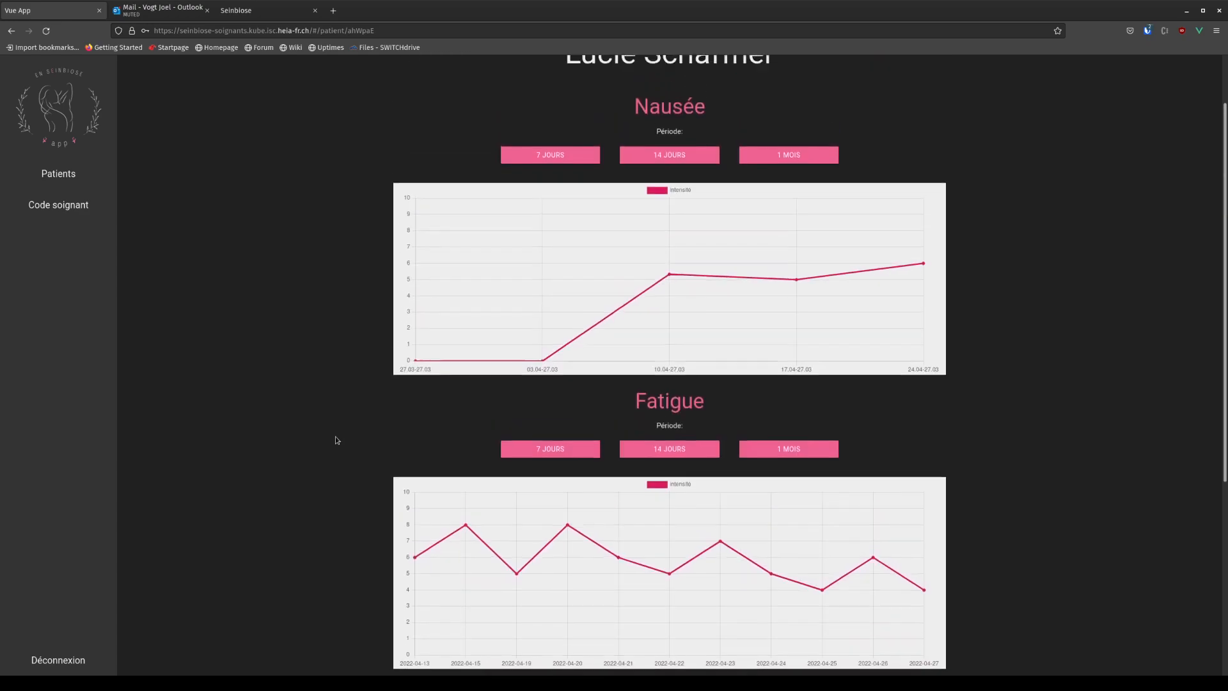
pyautogui.scroll(-4, 345, 432)
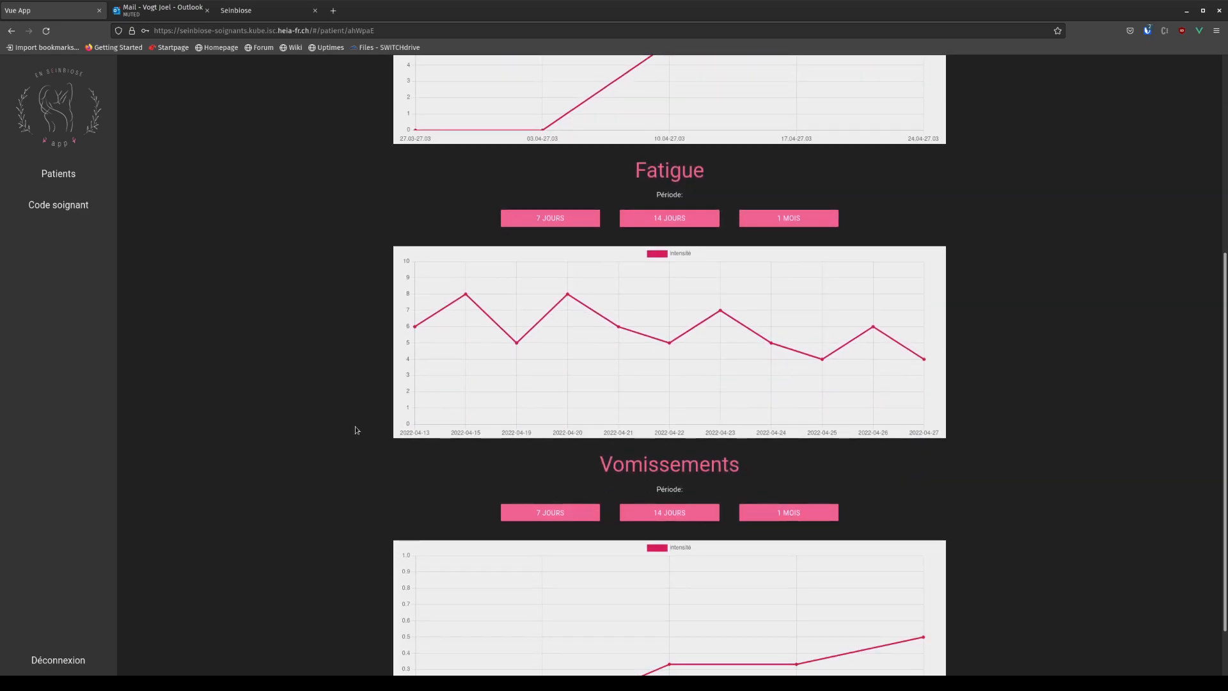
pyautogui.click(66, 663)
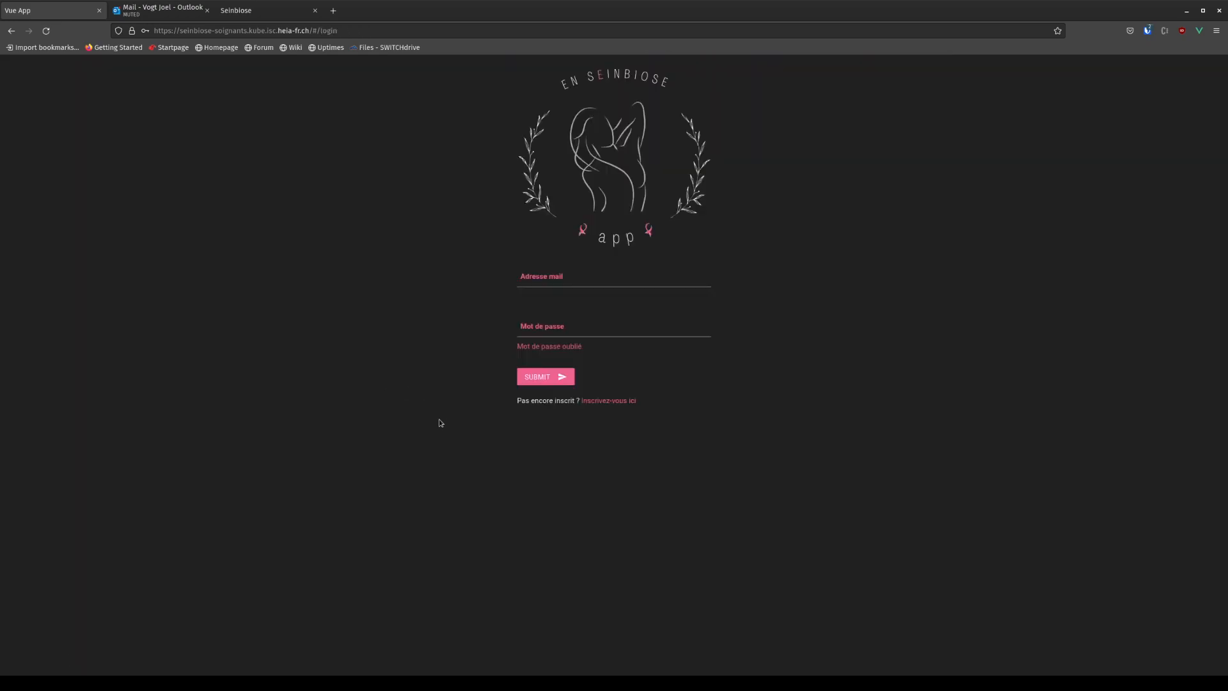